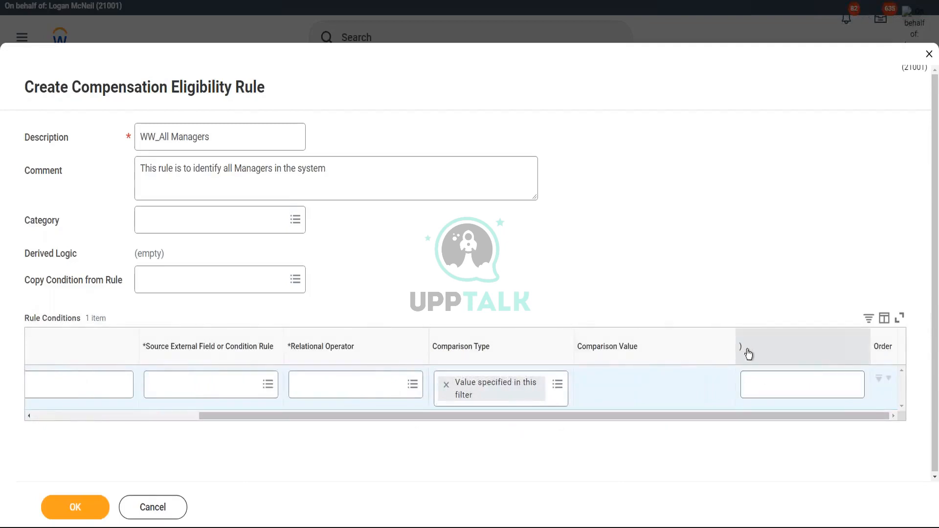
Review the Rule Conditions columns and the comment text of the WW_All Managers compensation eligibility rule.
left_click_drag(635, 412, 481, 424)
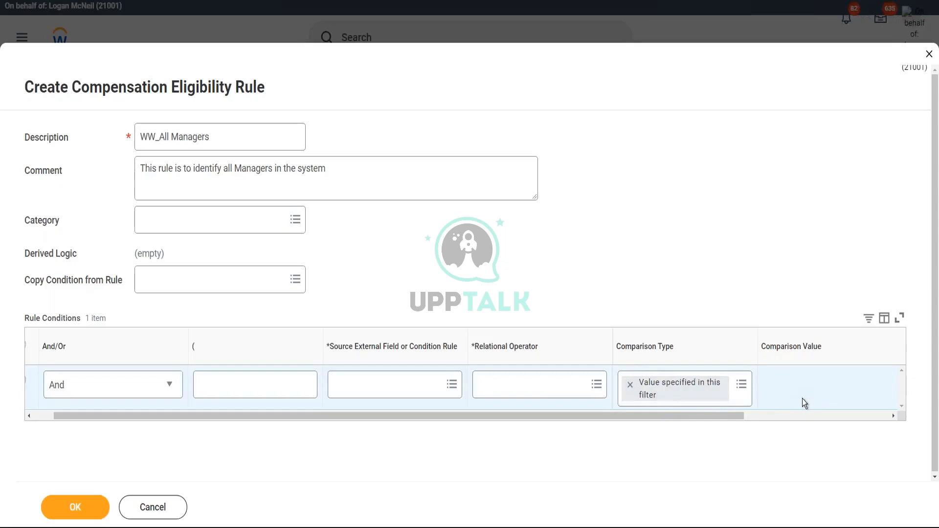
left_click_drag(691, 416, 614, 416)
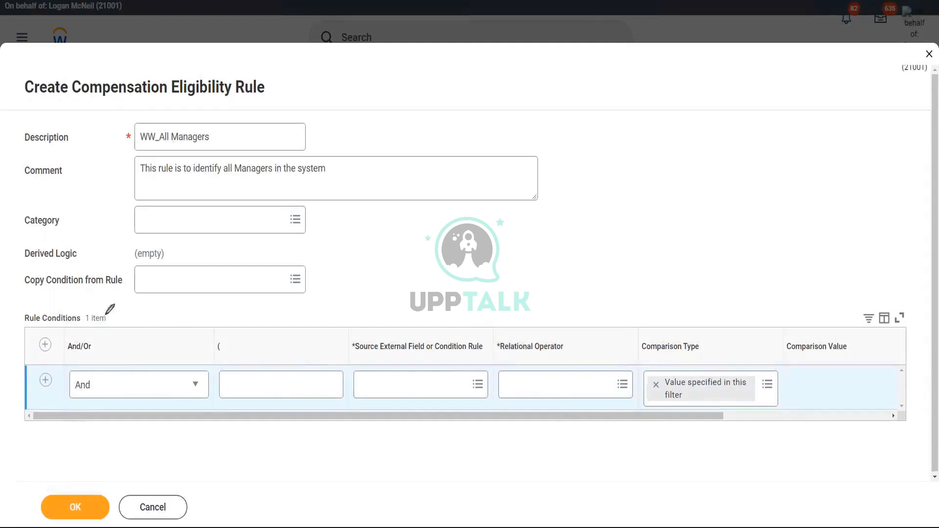
mouse_move(21, 303)
left_mouse_down()
mouse_move(842, 302)
mouse_move(917, 316)
mouse_move(927, 421)
mouse_move(675, 433)
mouse_move(15, 432)
mouse_move(19, 303)
left_mouse_up()
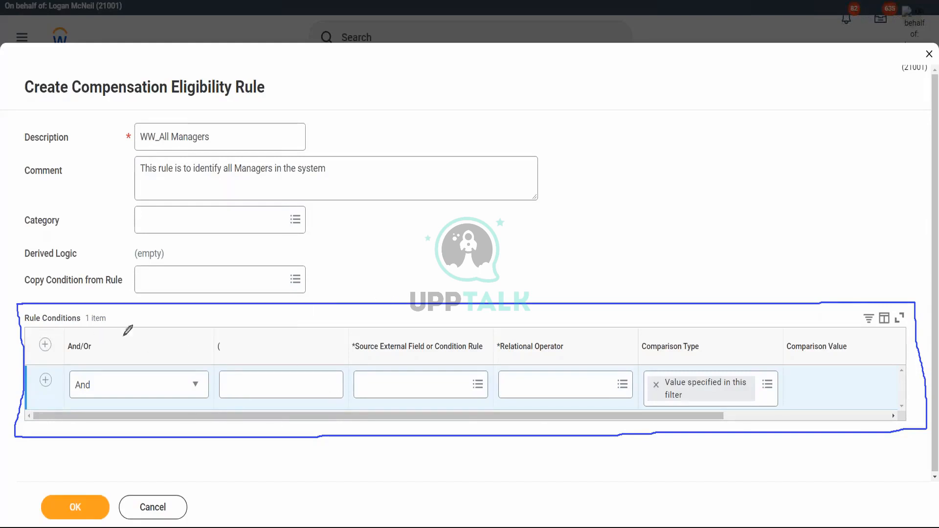
left_click_drag(18, 326, 83, 324)
left_click(559, 39)
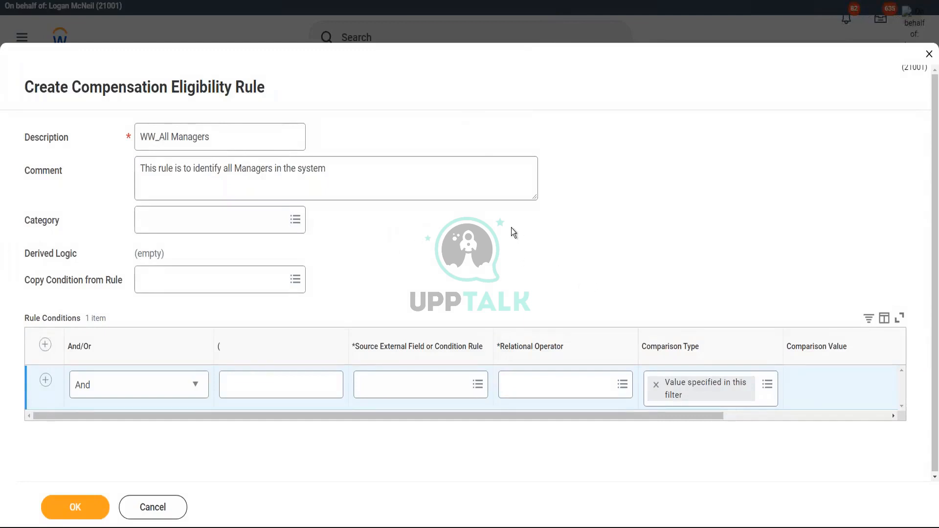
left_click(346, 168)
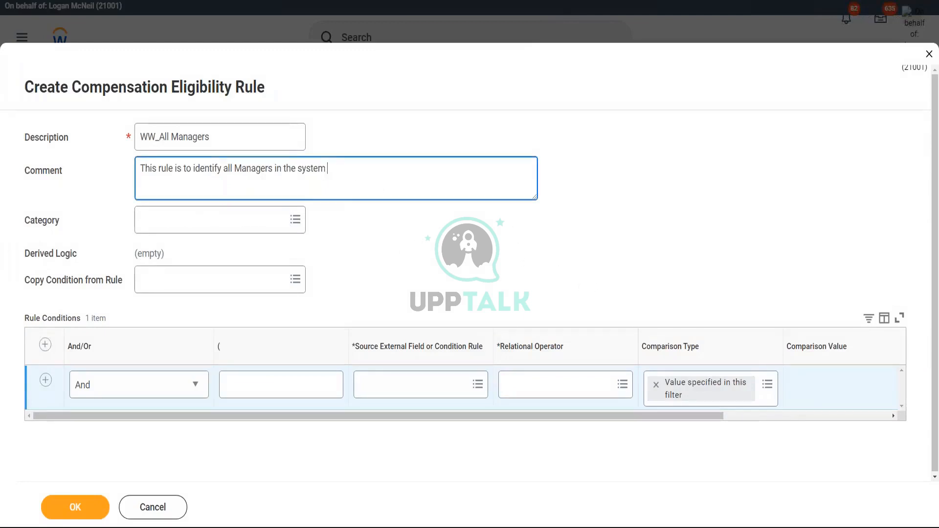
left_click_drag(330, 168, 140, 168)
left_click(348, 166)
double_click(253, 170)
left_click(354, 166)
double_click(298, 167)
left_click(394, 154)
left_click(383, 171)
Duplicate the browser tab and close the blank compensation eligibility rule form in the copy.
right_click(88, 1)
left_click(125, 48)
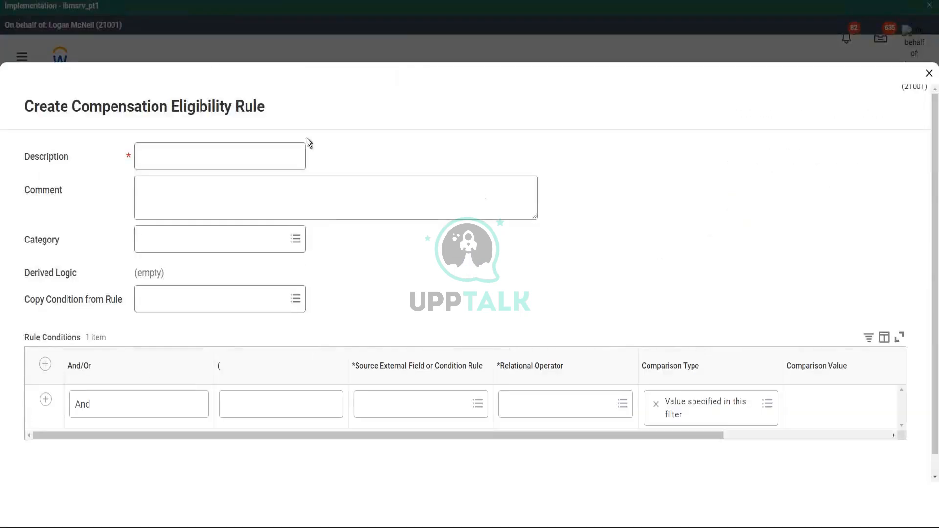
left_click(929, 73)
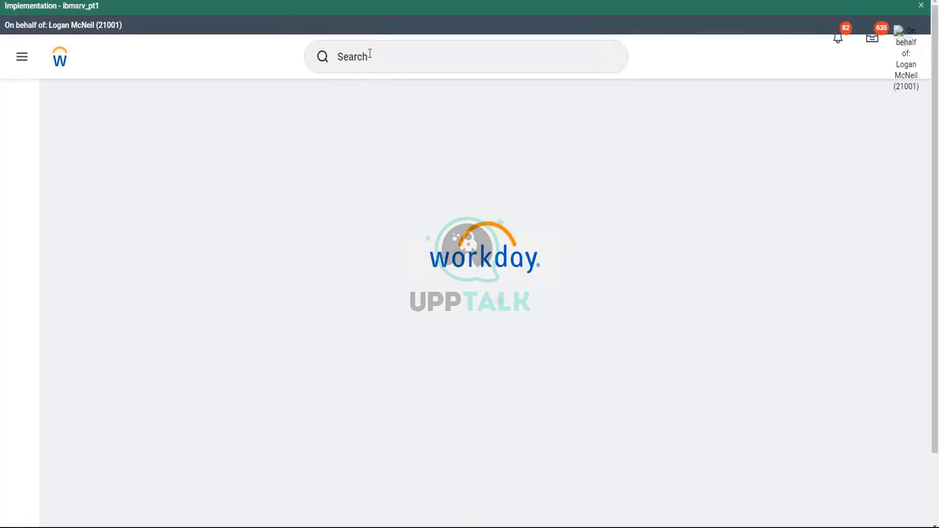
Search for "create job profile" and open the Create Job Profile task.
left_click(370, 54)
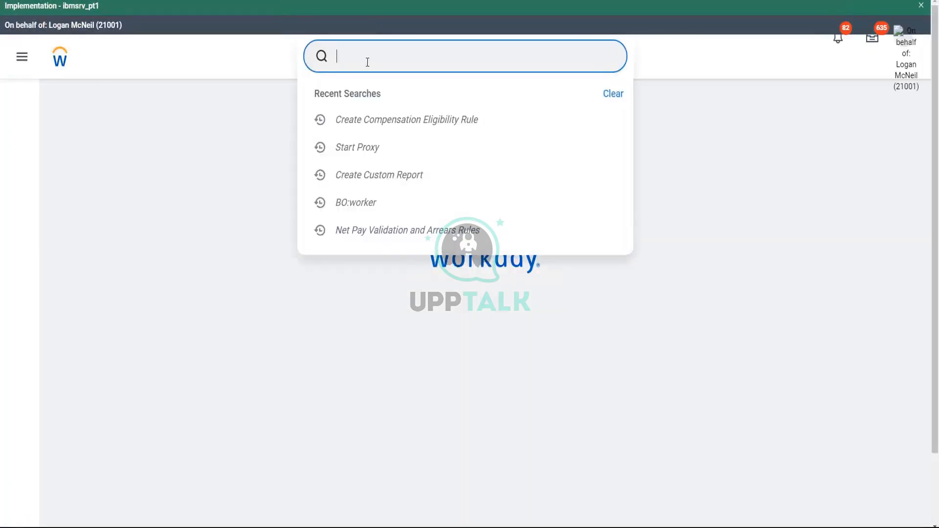
type("crea")
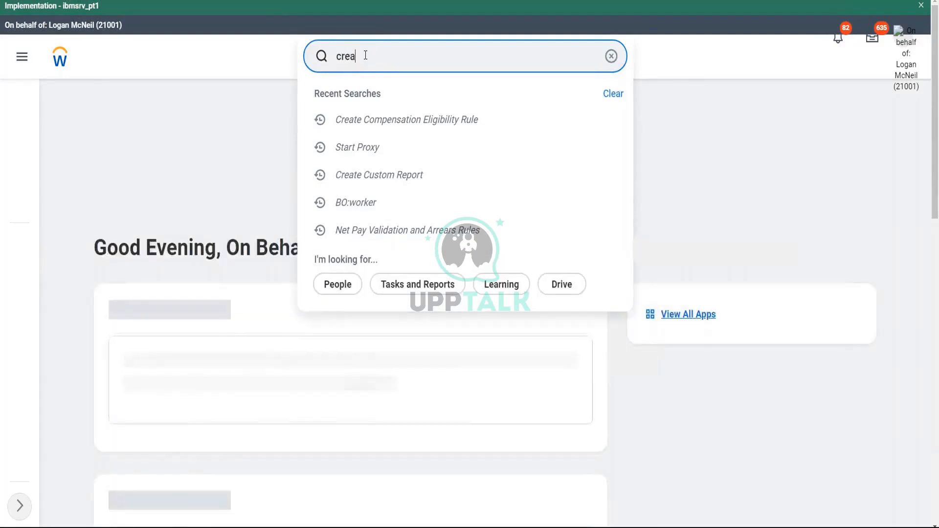
type("te job pro")
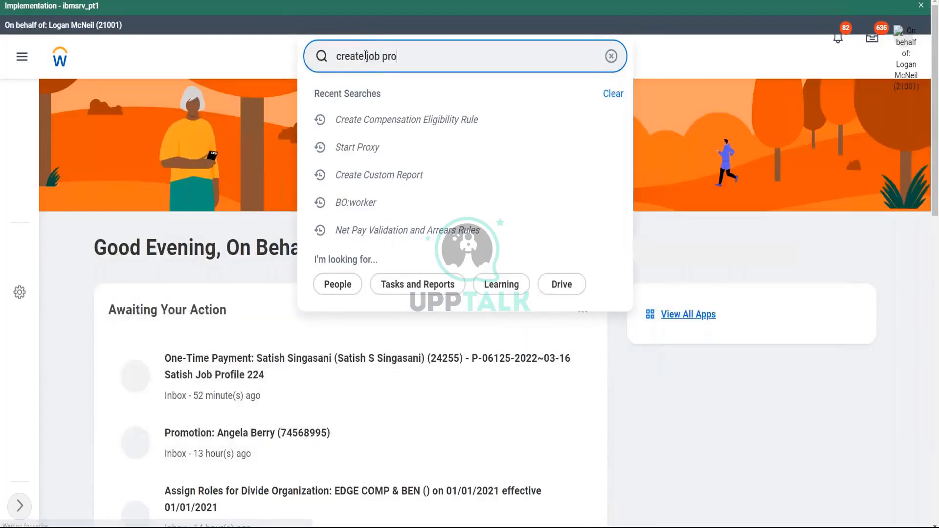
type("file")
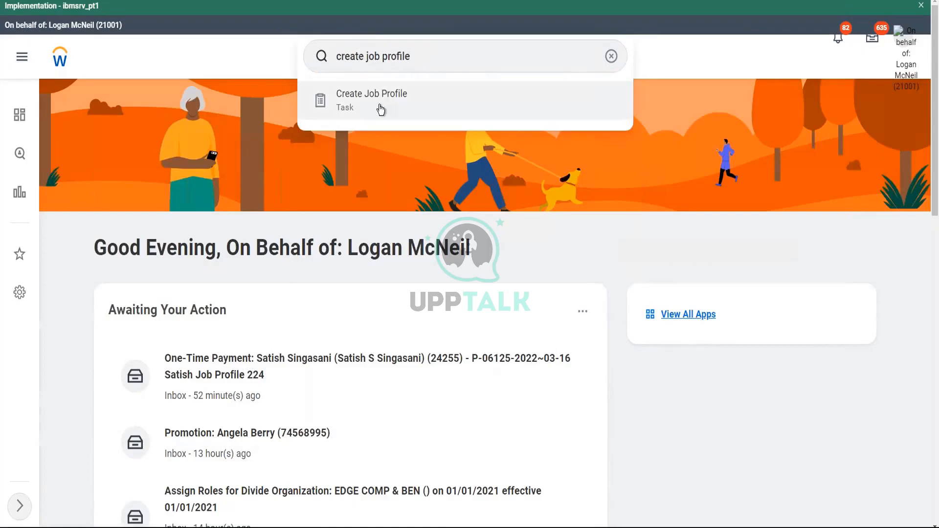
left_click(381, 109)
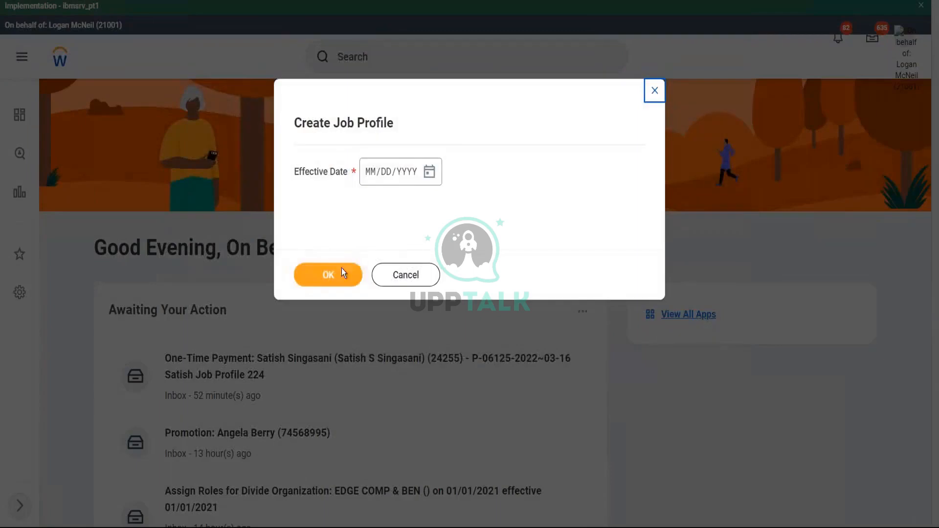
Set the job profile's effective date to 03/20/2022 and proceed to its details form.
left_click(429, 172)
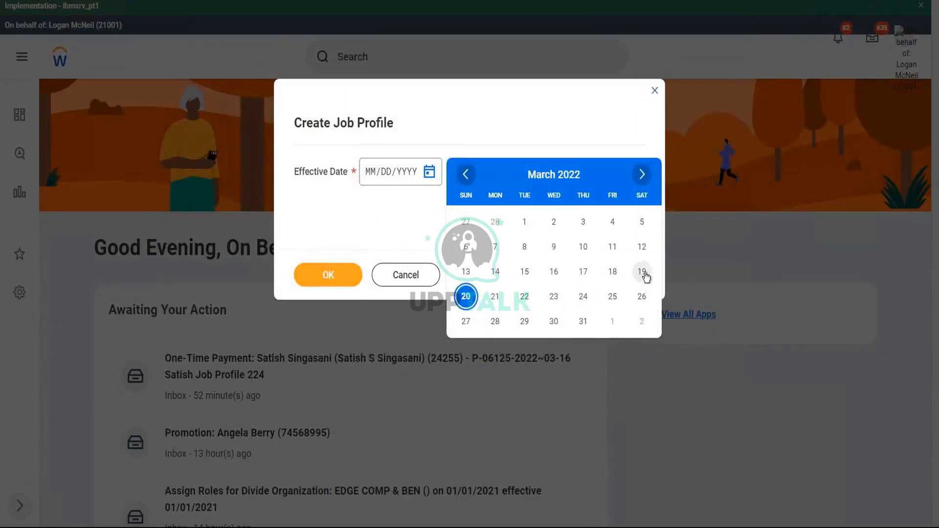
left_click(466, 296)
left_click(327, 274)
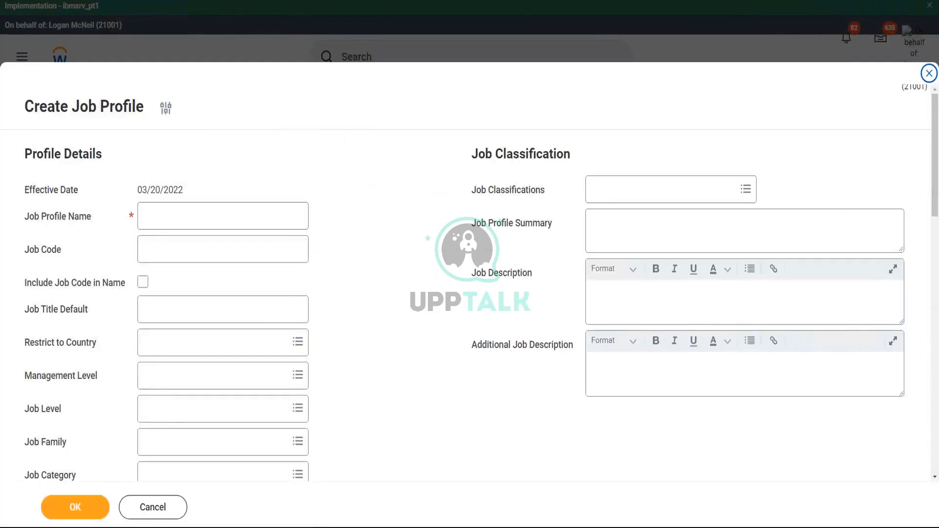
Review the Profile Details fields of the new job profile and the available Management Level options.
mouse_move(10, 142)
left_mouse_down()
mouse_move(181, 137)
mouse_move(324, 248)
mouse_move(283, 443)
mouse_move(56, 452)
mouse_move(1, 387)
mouse_move(19, 193)
mouse_move(13, 141)
left_mouse_up()
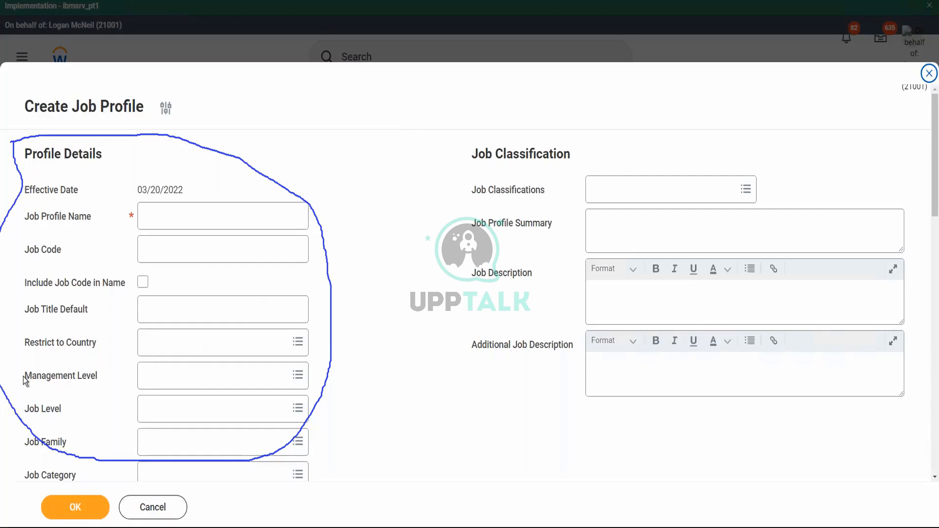
left_click(165, 218)
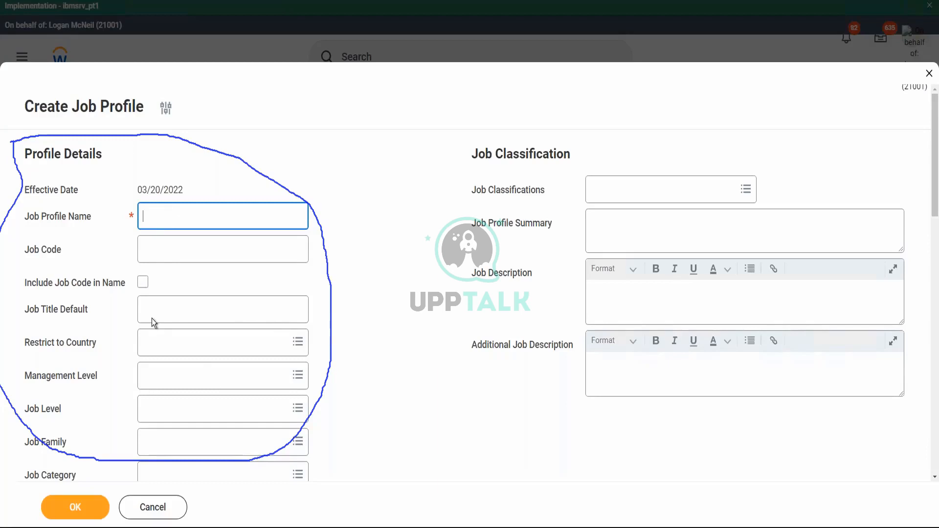
left_click(172, 378)
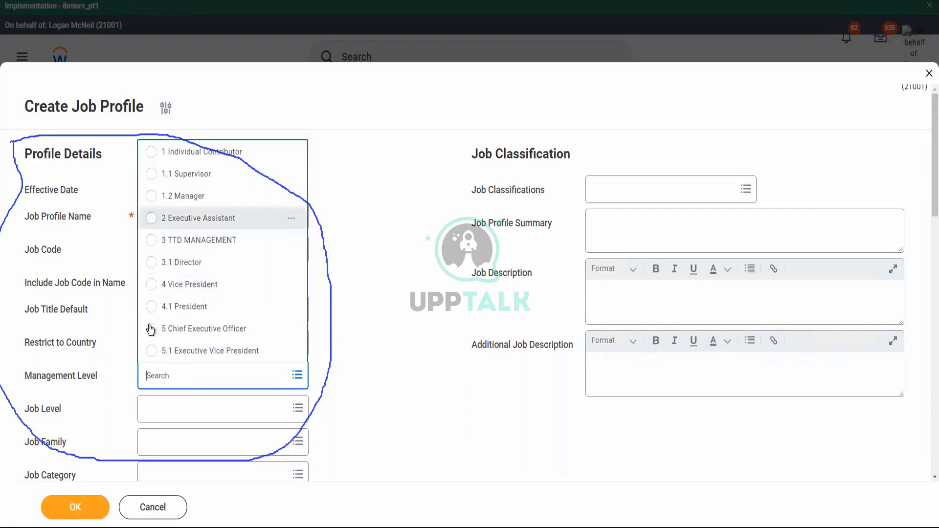
left_click(400, 288)
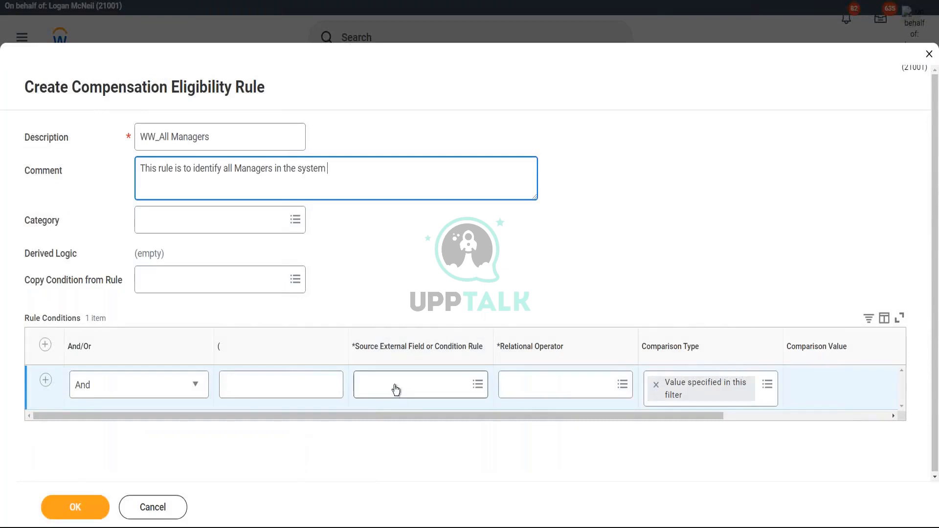
In the WW_All Managers eligibility rule, search for "management level" and set the condition's source field to Management Level (Compensation).
left_click(396, 390)
type("management")
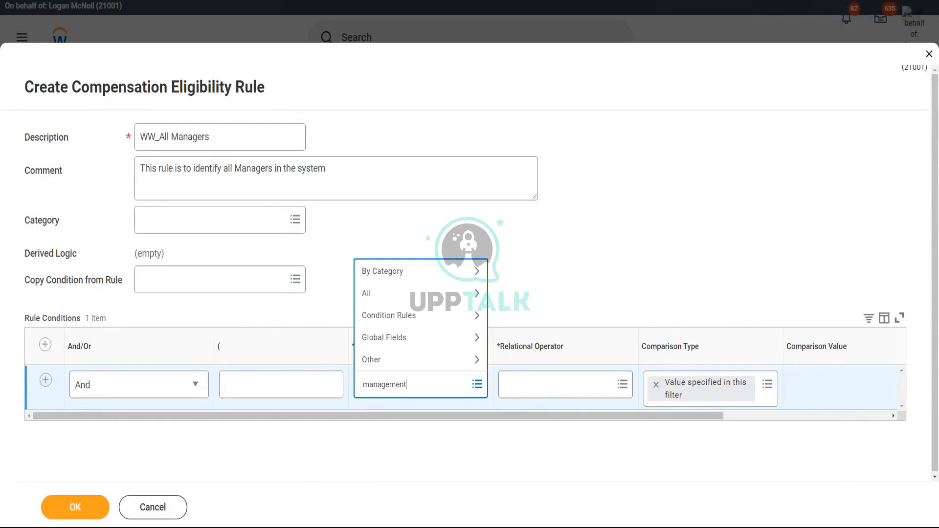
type(" levv")
key("BackSpace")
type("el")
key("Return")
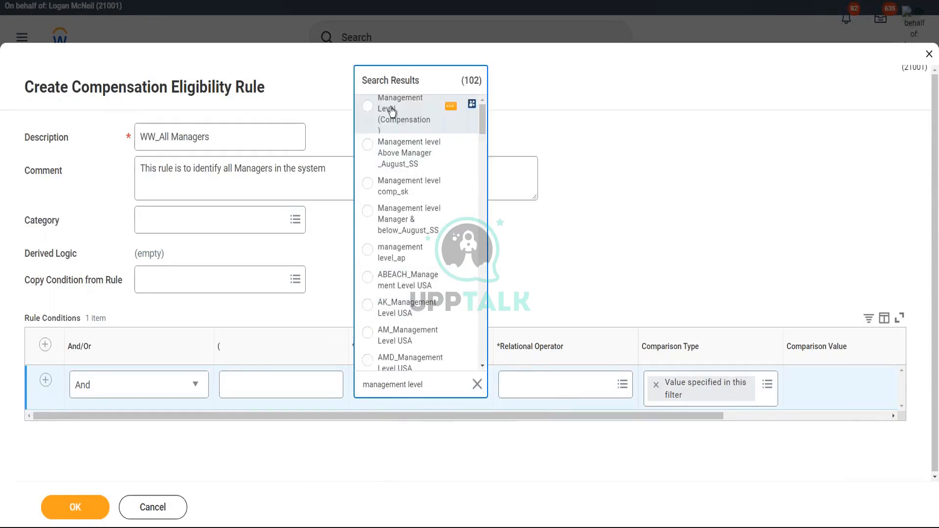
left_click(391, 111)
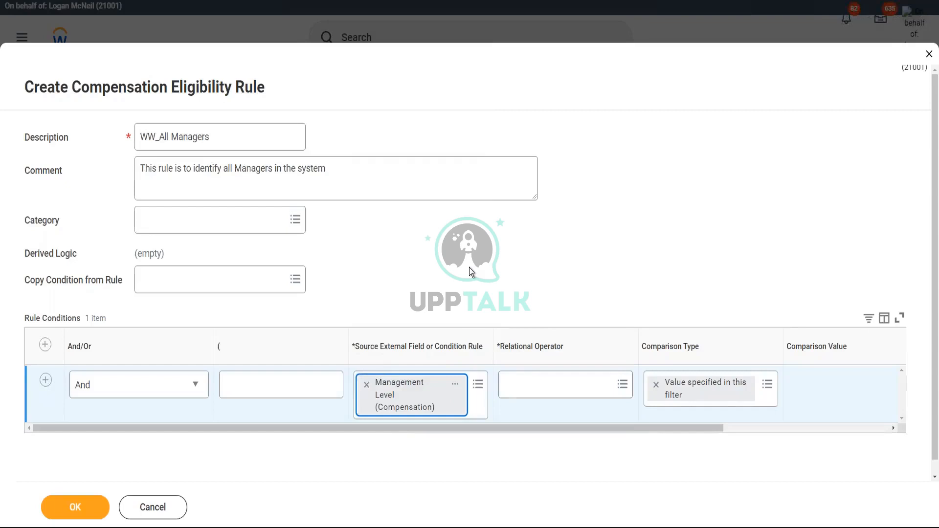
Examine the report field details of Management Level (Compensation), including its name, description and authorized usage, and close them.
left_click(455, 387)
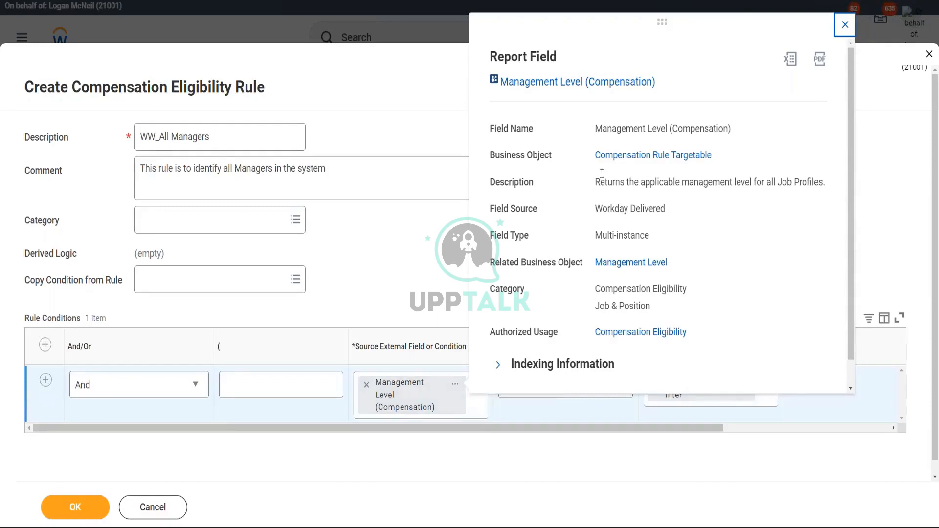
left_click_drag(597, 131, 755, 128)
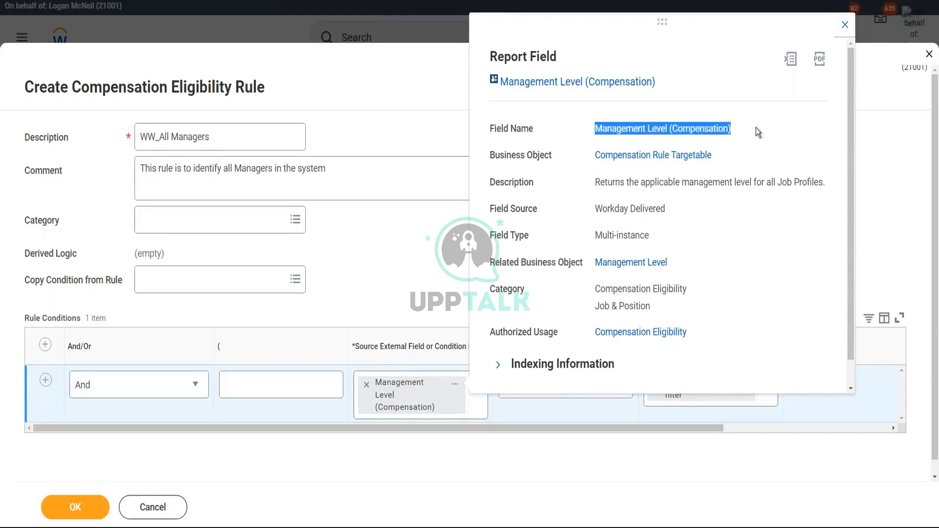
left_click(755, 127)
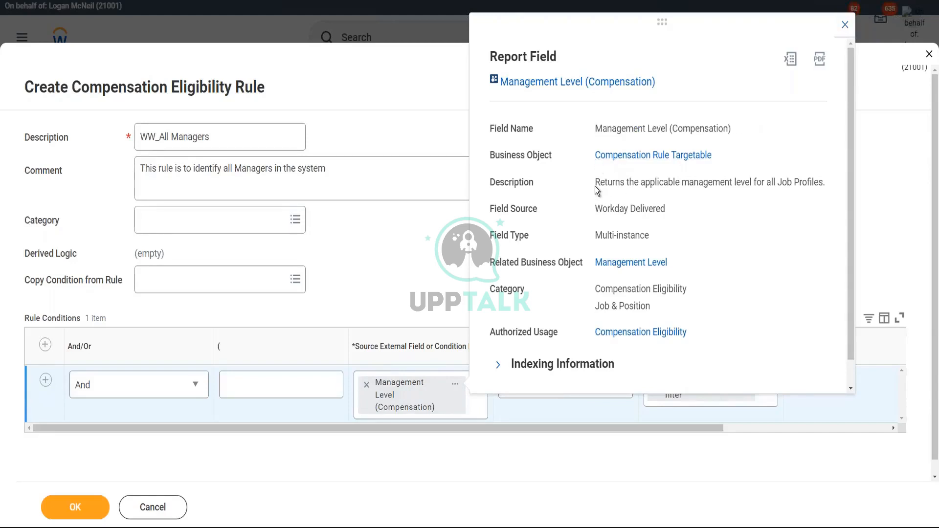
left_click_drag(594, 183, 827, 183)
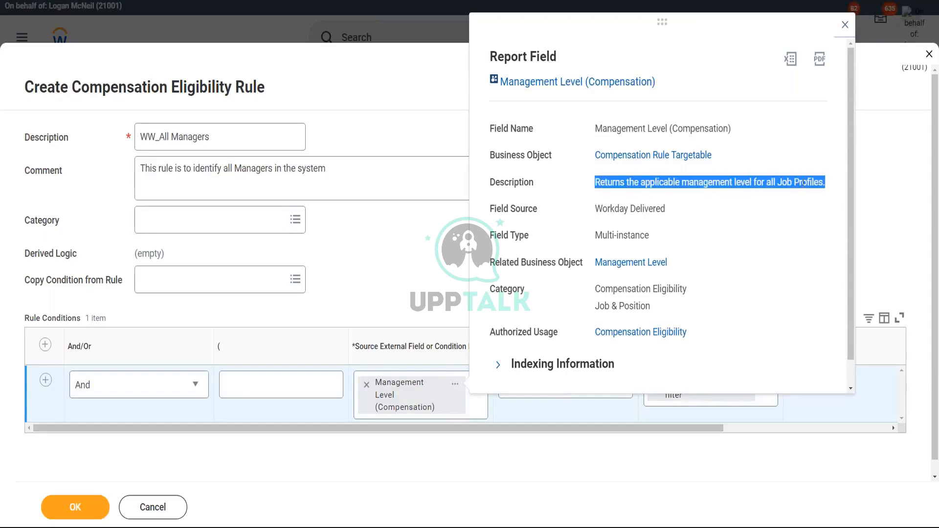
left_click(750, 203)
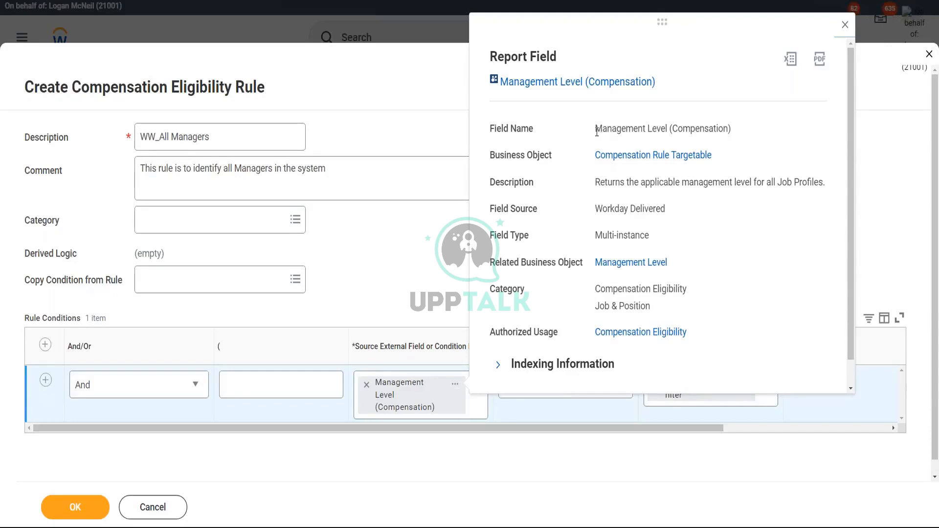
left_click_drag(595, 130, 674, 129)
double_click(708, 128)
left_click(742, 128)
mouse_move(670, 357)
left_mouse_down()
mouse_move(719, 320)
mouse_move(551, 310)
mouse_move(465, 338)
mouse_move(537, 360)
mouse_move(681, 356)
left_mouse_up()
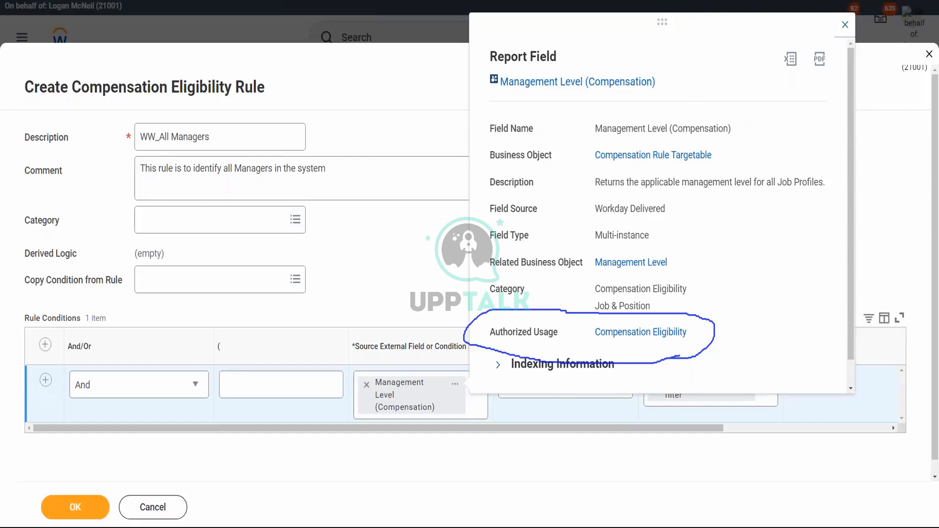
left_click(571, 37)
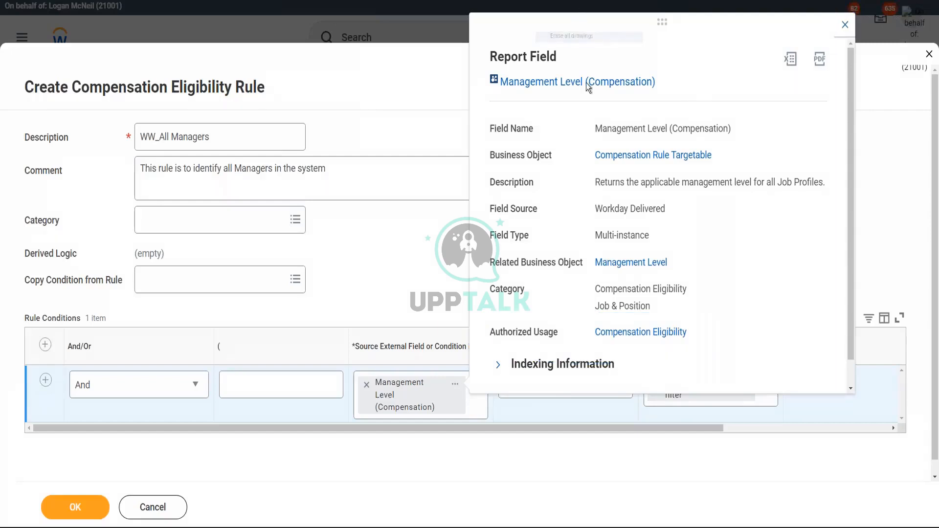
left_click(845, 24)
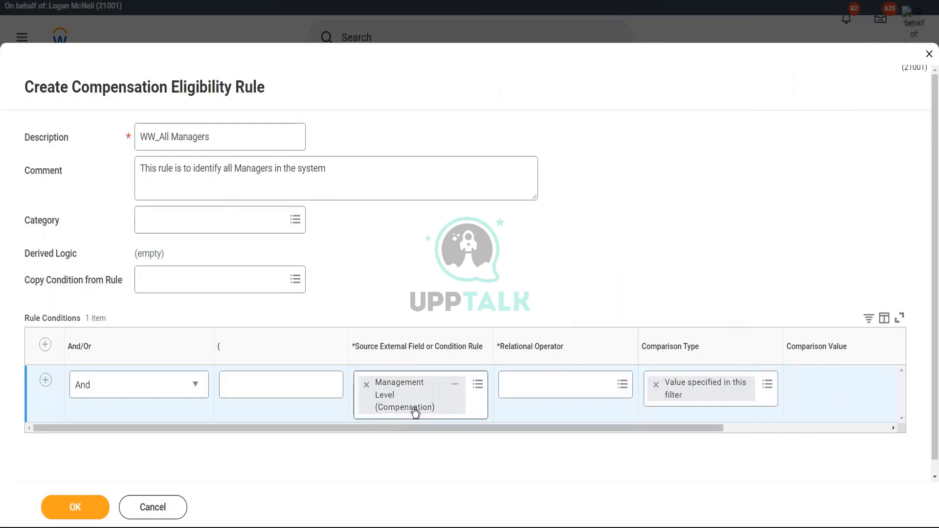
Clear the condition's source field and browse the search results for "management level".
left_click(368, 390)
left_click(429, 385)
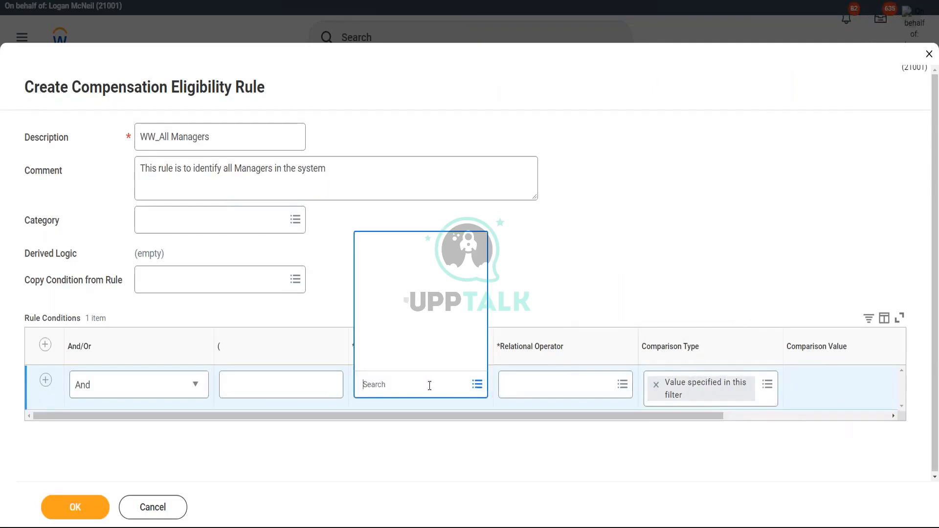
type("manageme")
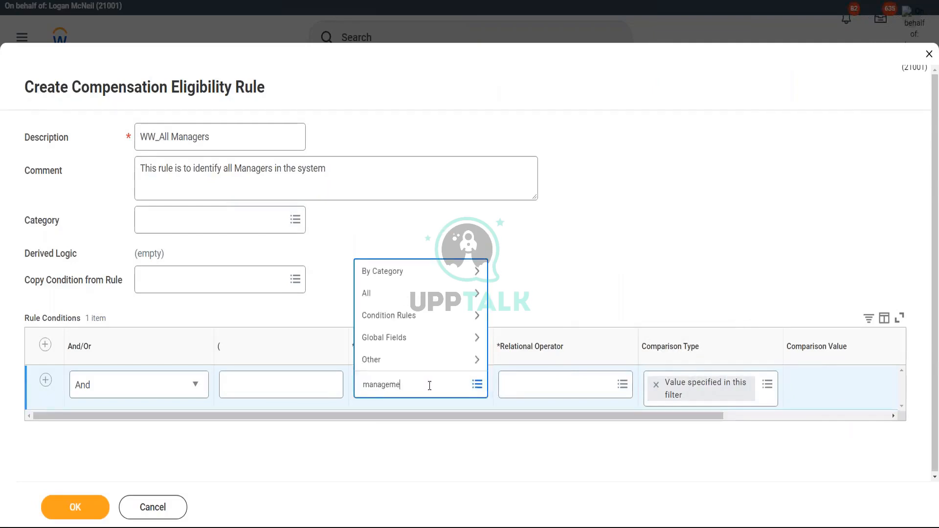
type("nt level")
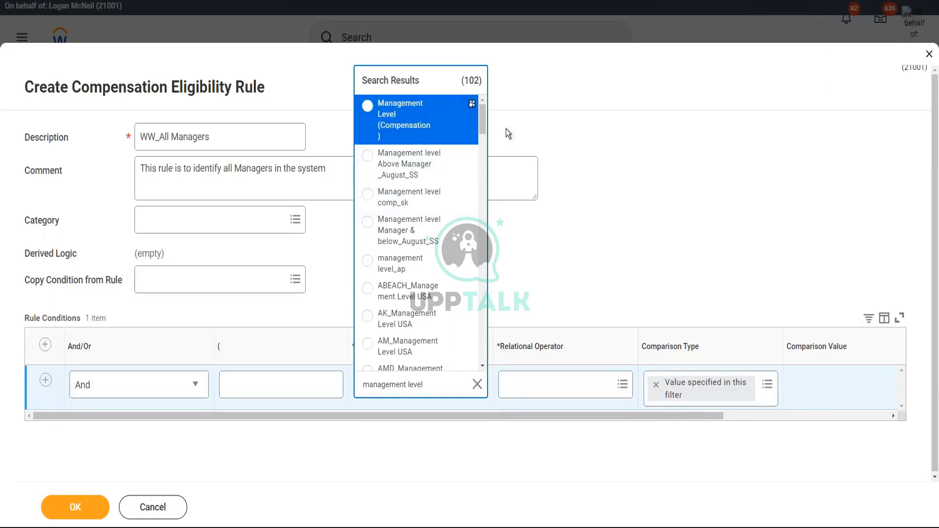
left_click_drag(483, 119, 483, 321)
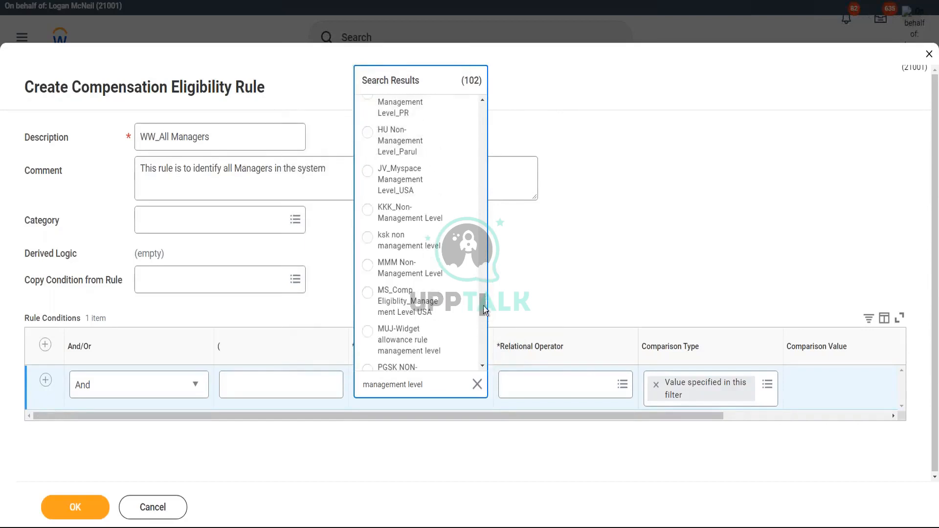
left_click_drag(484, 311, 485, 335)
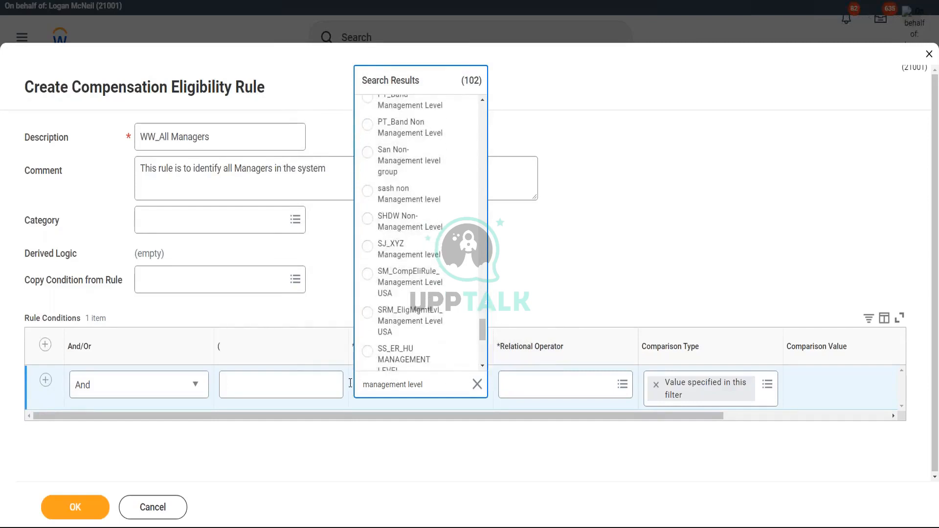
Search the source fields for "field: management level" and set the condition's source field to Management Level (Compensation).
left_click_drag(350, 383, 452, 391)
type("ield")
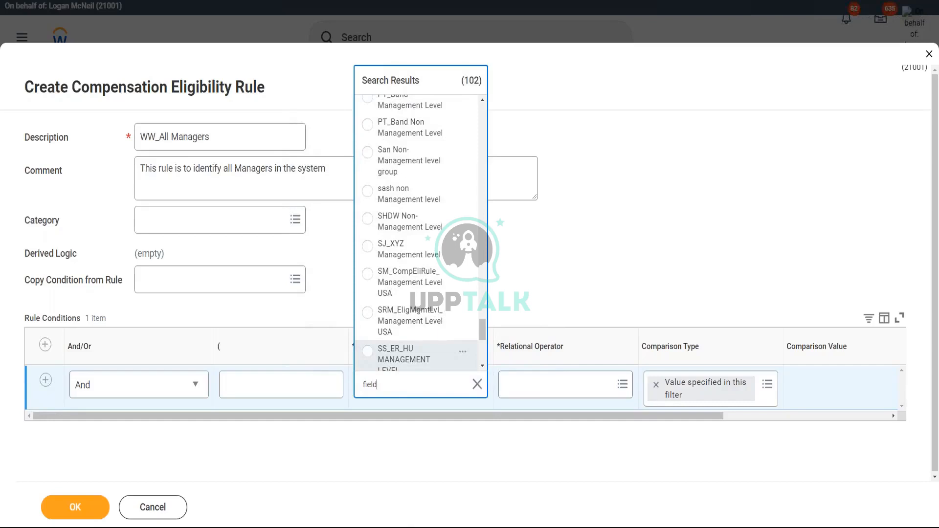
type(": management level")
key("Return")
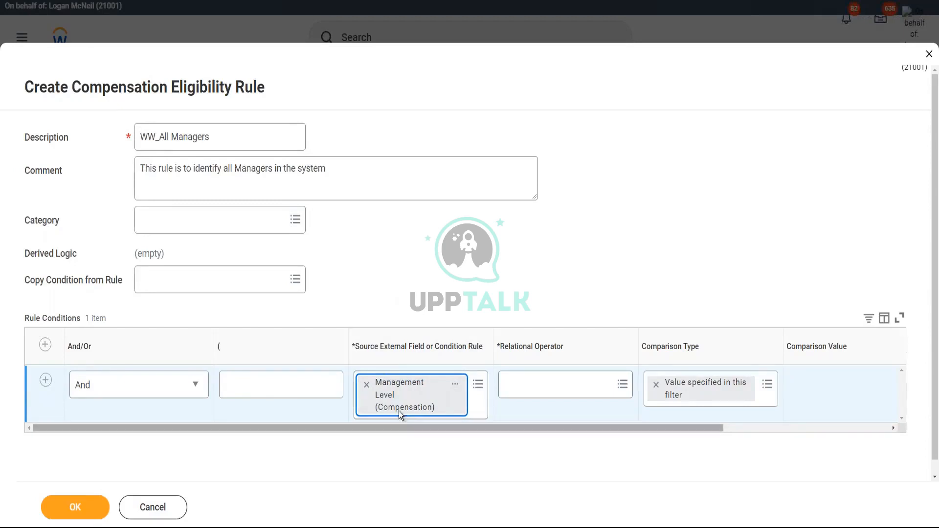
Set the relational operator of the Management Level (Compensation) condition to "any in the selection list".
left_click_drag(407, 427, 486, 432)
left_click(234, 169)
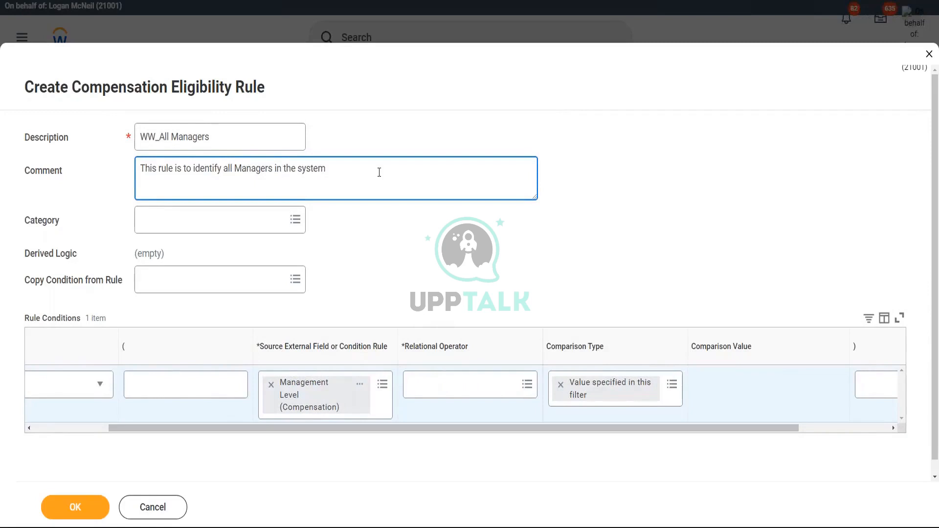
double_click(250, 168)
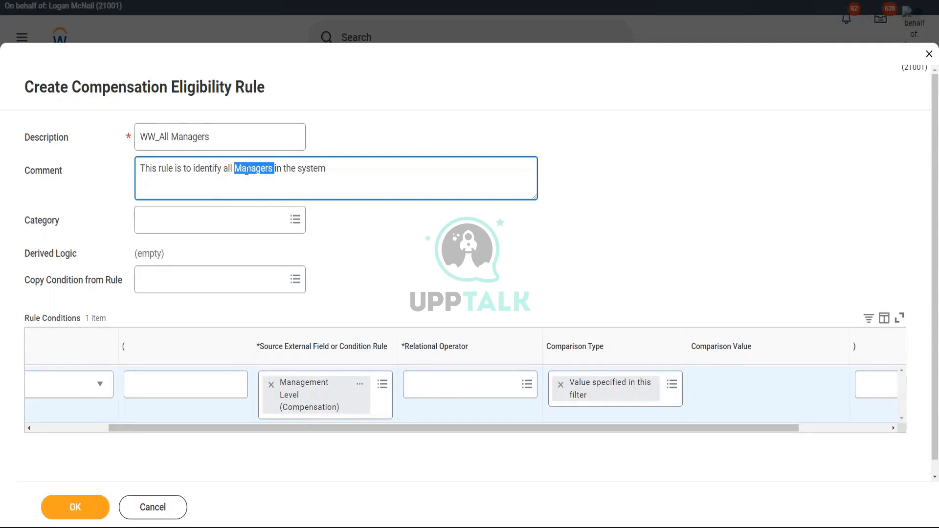
left_click(448, 391)
left_click(453, 340)
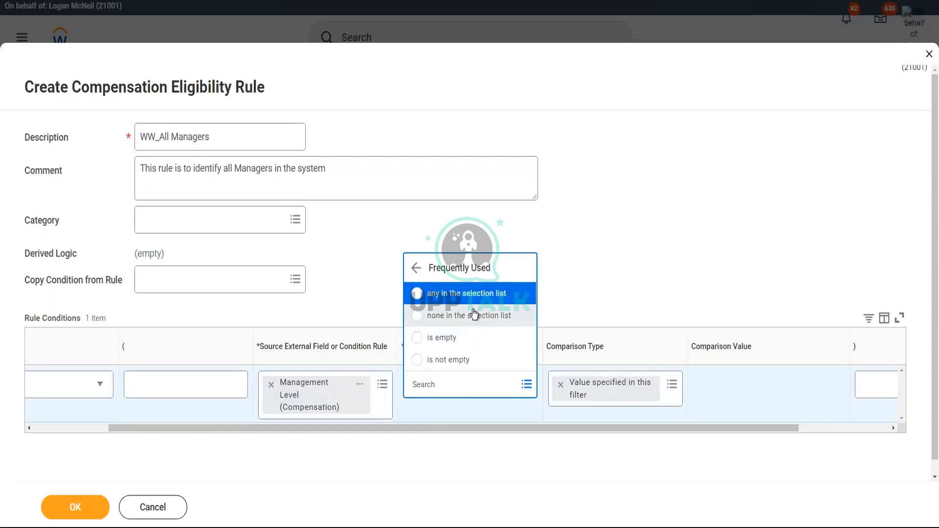
left_click(483, 293)
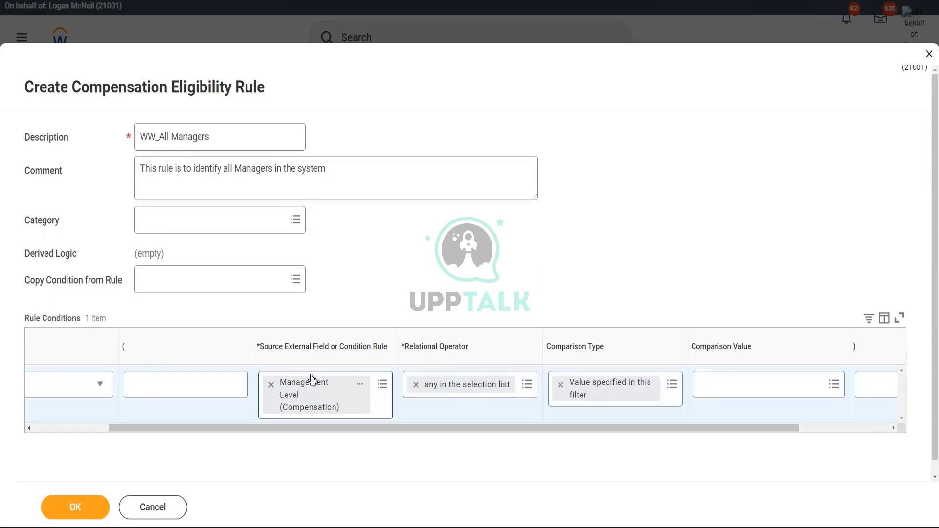
Choose 6 Manager as the condition's comparison value, check the details of that management level and close them.
left_click(725, 390)
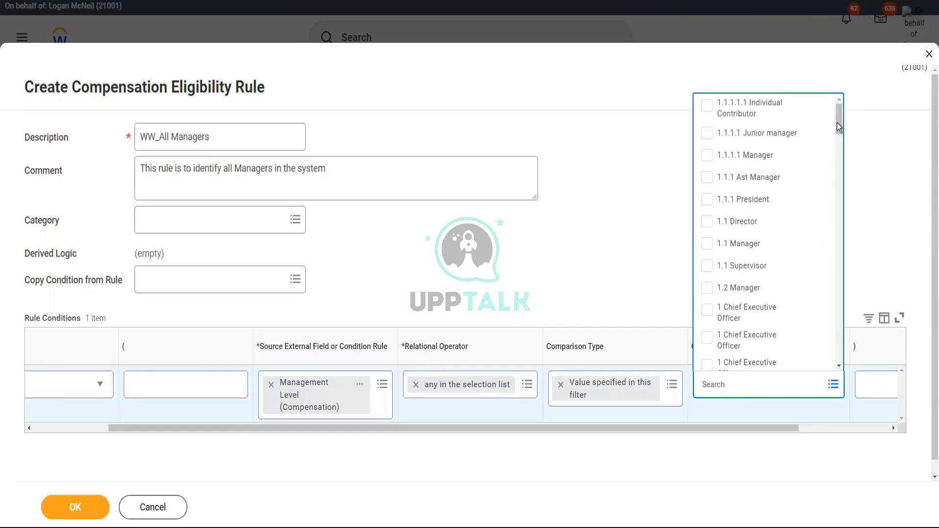
left_click_drag(837, 123, 844, 209)
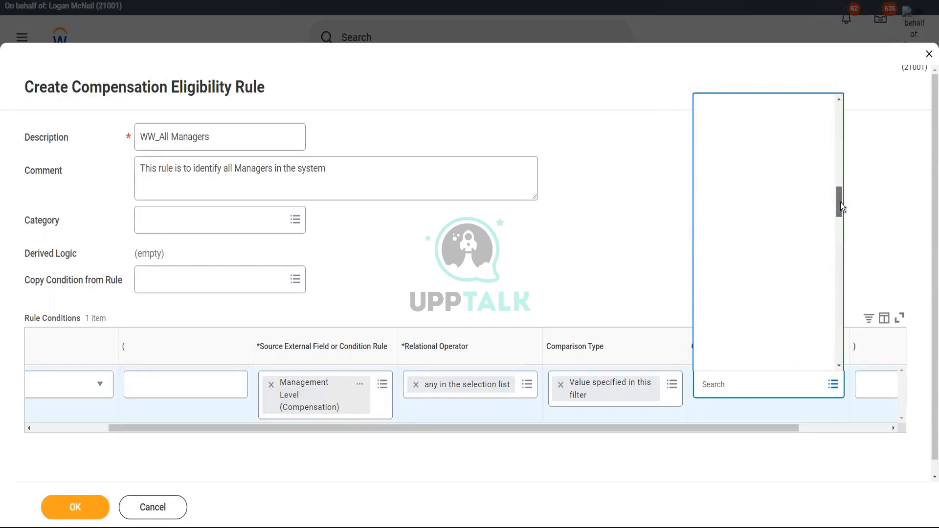
left_click_drag(839, 201, 840, 259)
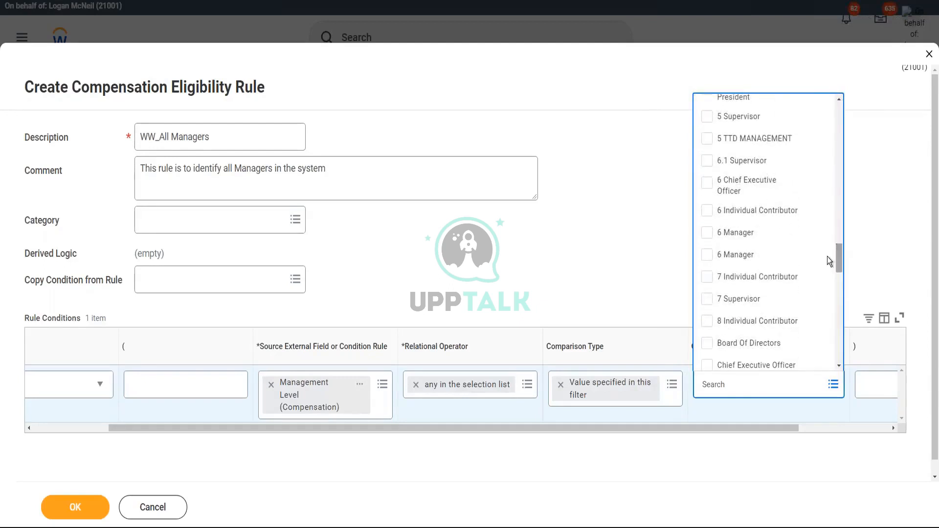
left_click(707, 233)
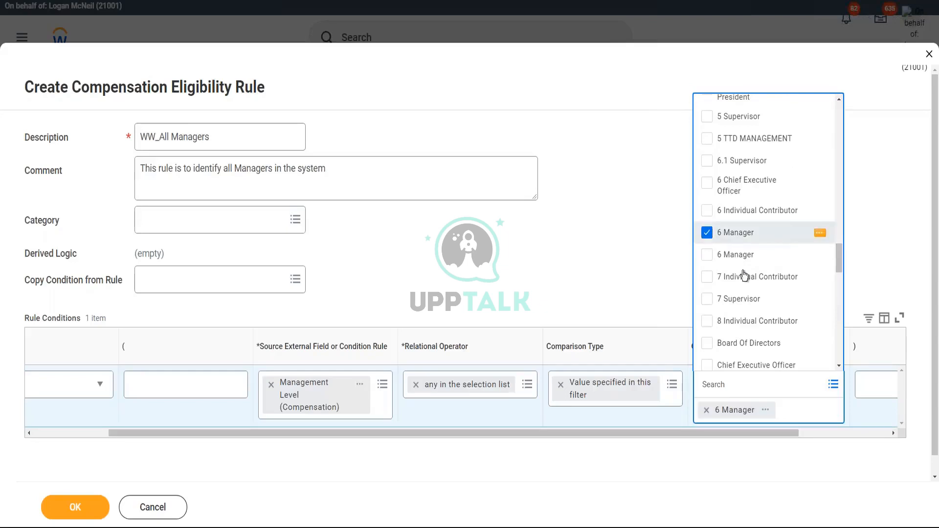
left_click(766, 412)
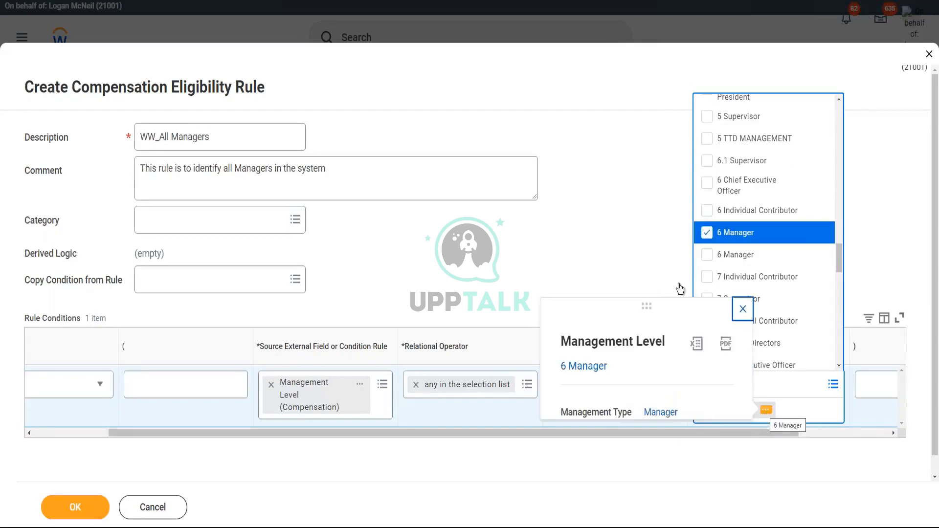
left_click(607, 202)
left_click(608, 223)
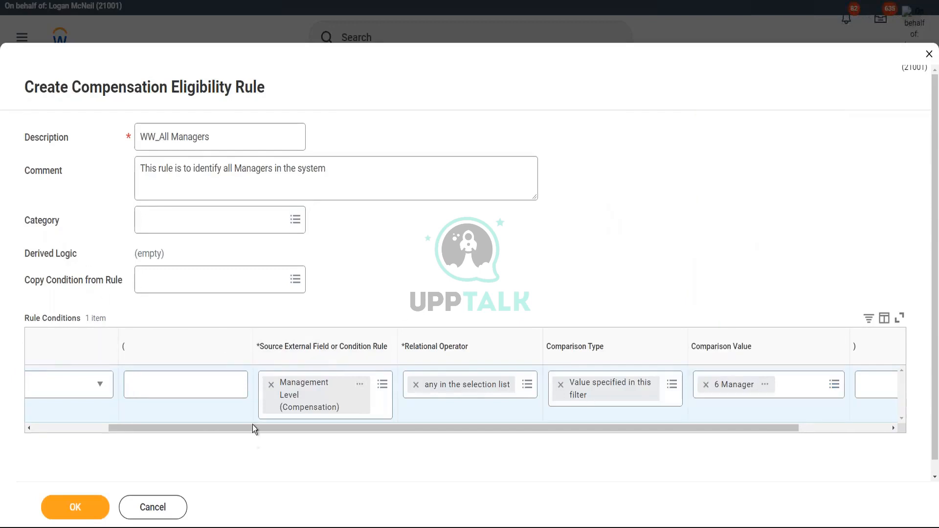
Check the completed condition row from end to end and submit the WW_All Managers eligibility rule.
left_click_drag(225, 427, 116, 436)
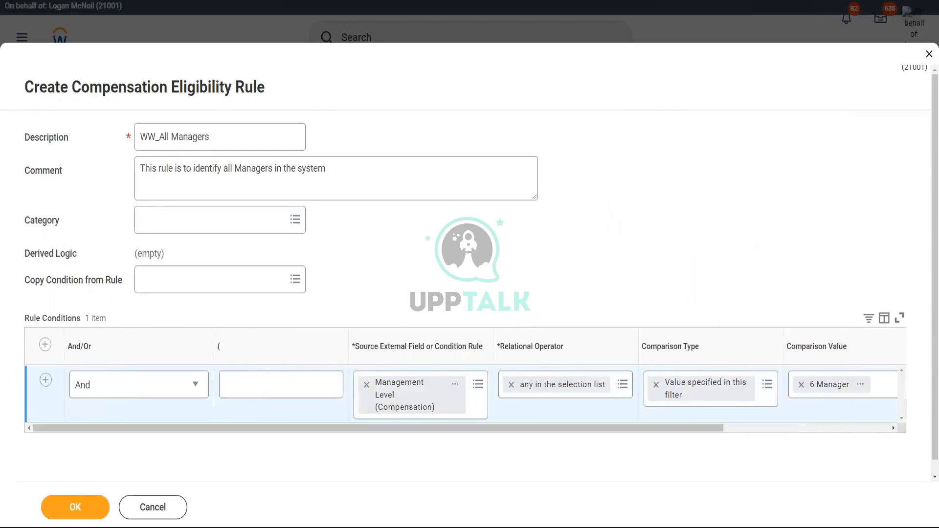
left_click_drag(400, 429, 487, 432)
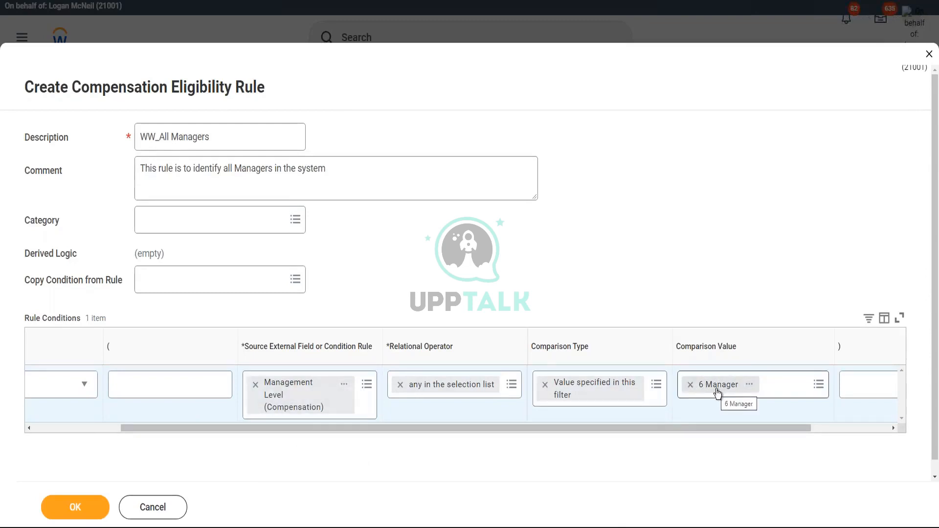
left_click(74, 507)
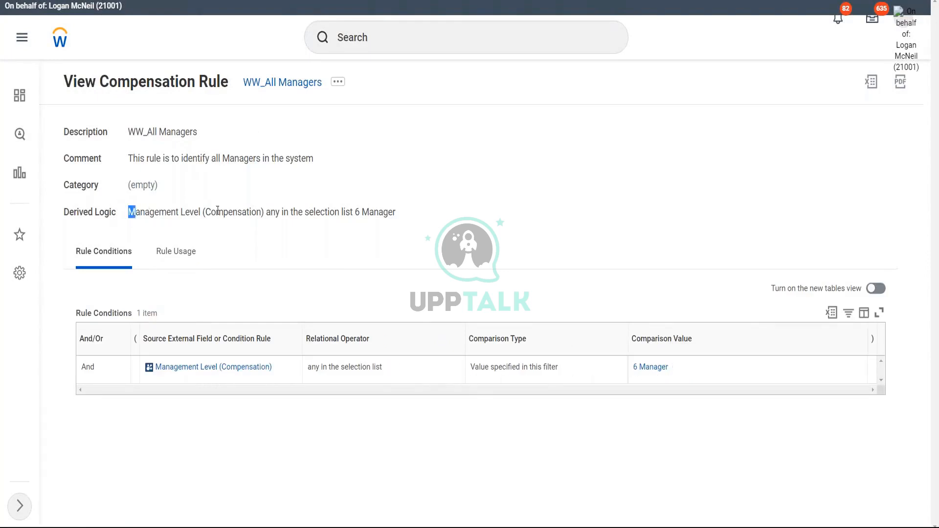
Review the Derived Logic of the saved WW_All Managers rule, including its source field, operator and comparison value.
left_click_drag(128, 212, 273, 212)
left_click(299, 213)
left_click_drag(357, 212, 397, 212)
left_click(419, 213)
left_click_drag(129, 206, 494, 211)
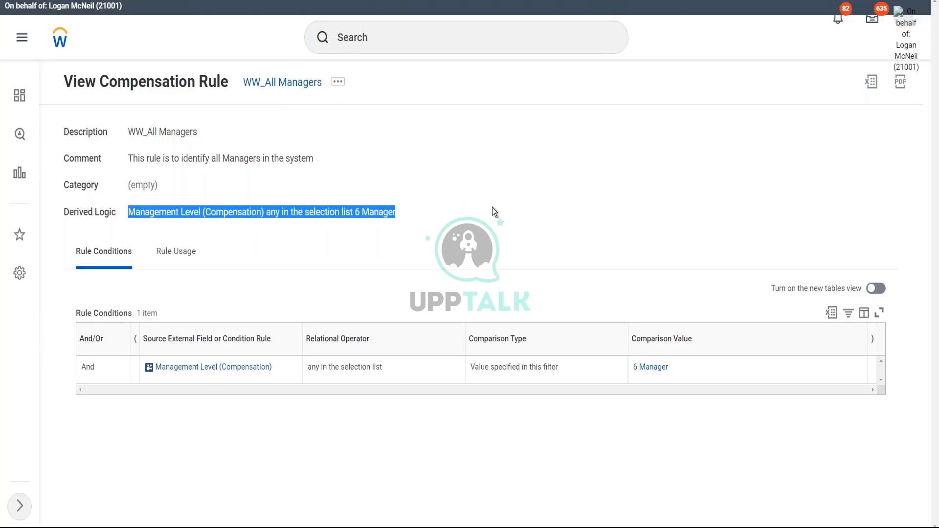
left_click(494, 211)
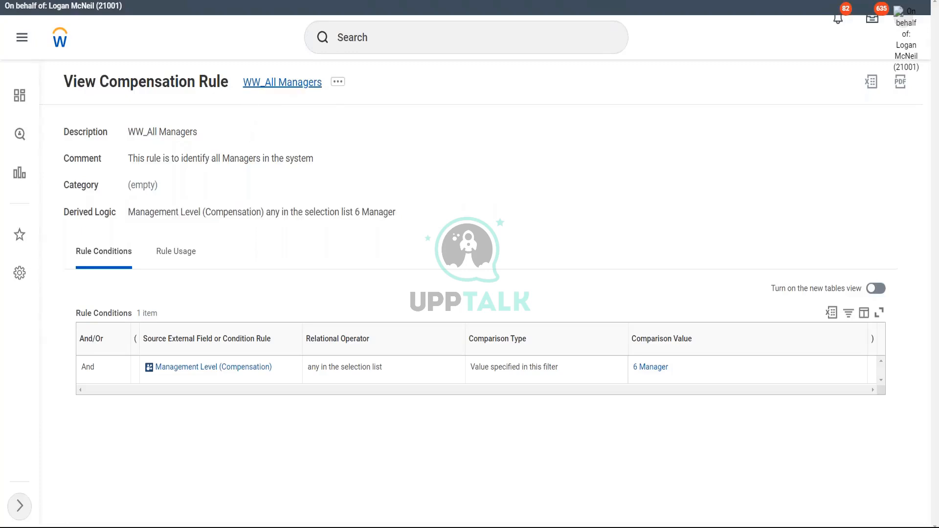